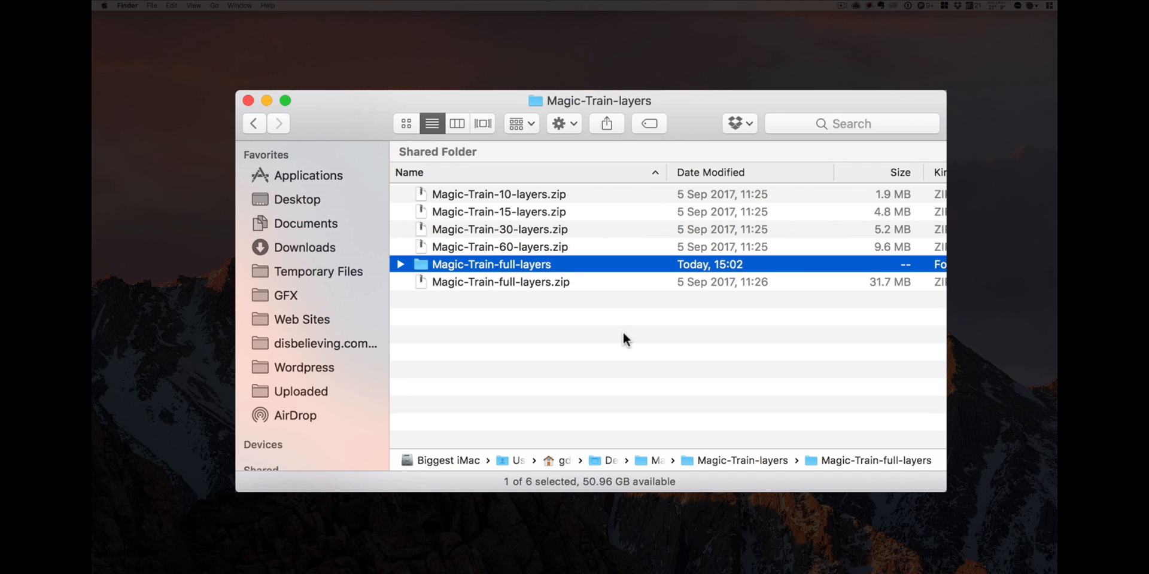
Open the Magic-Train-full-layers folder, move its window aside and put the Audacity download page out of the way
double_click(418, 262)
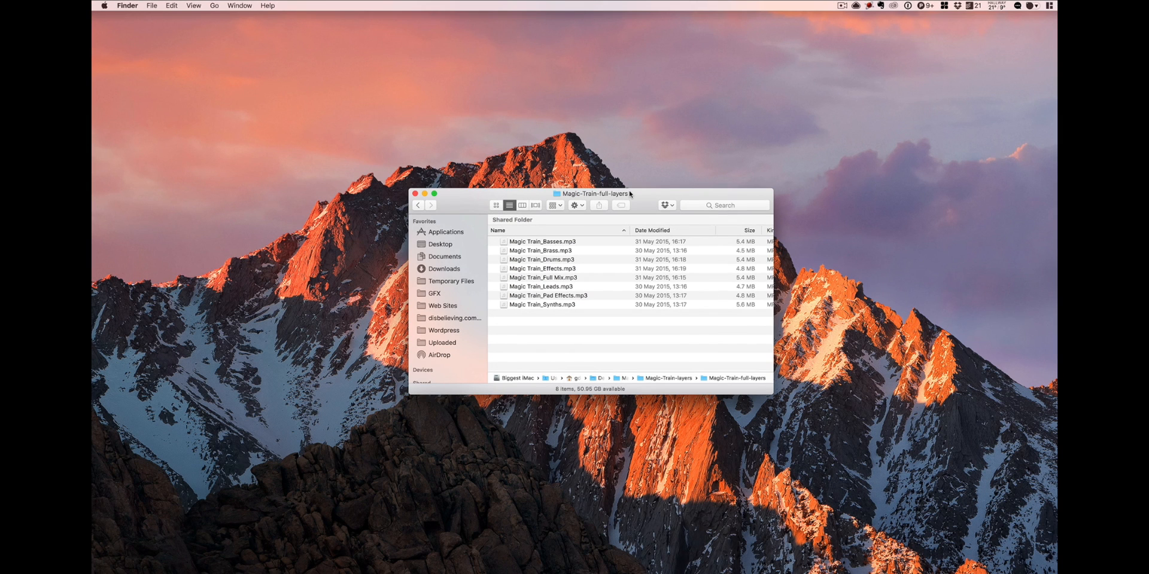
drag(629, 194, 982, 193)
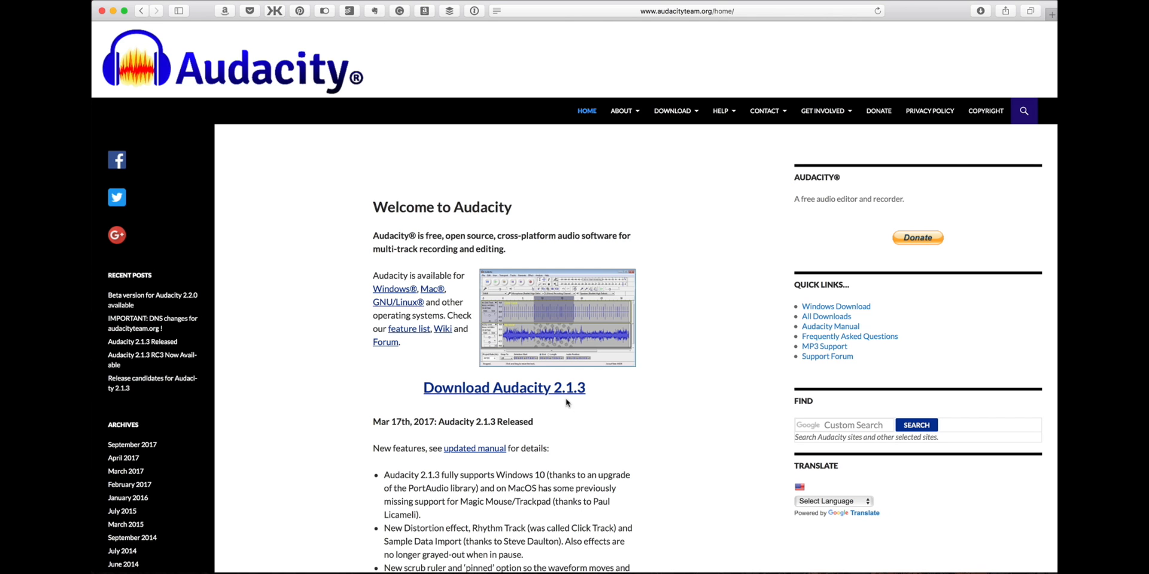
key(super+m)
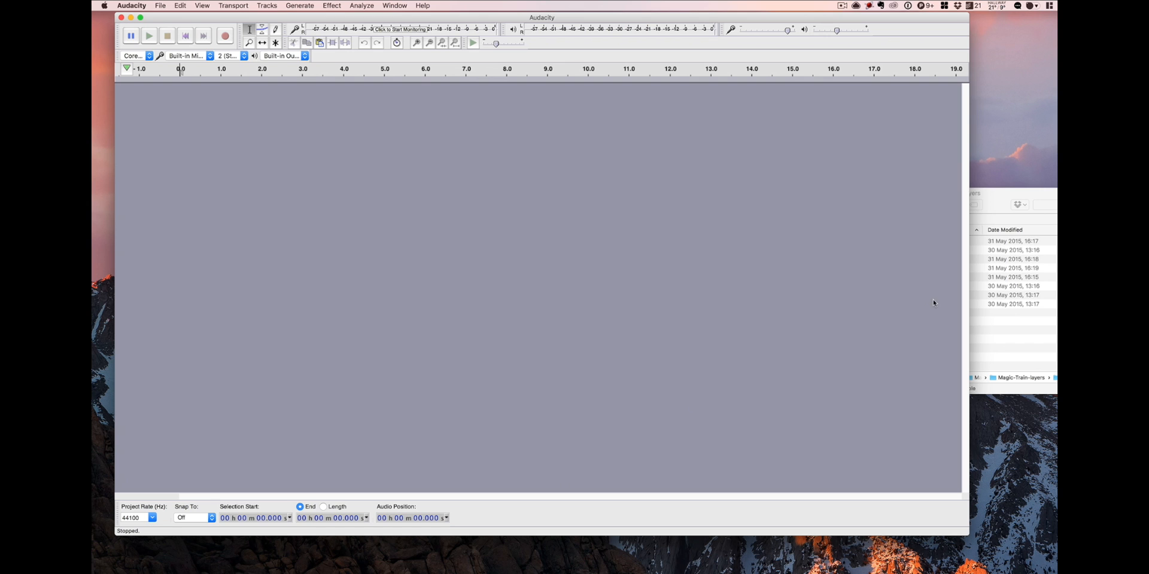
Select all Magic Train layer MP3s except Magic Train_Full Mix.mp3 and import them into Audacity
click(1005, 194)
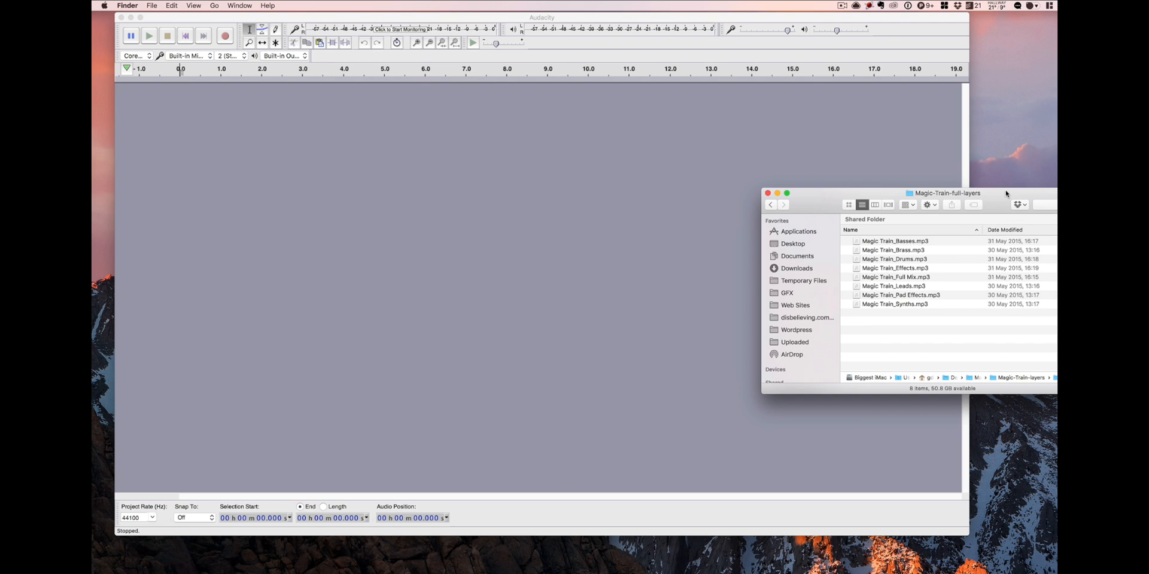
click(921, 241)
shift+click(899, 318)
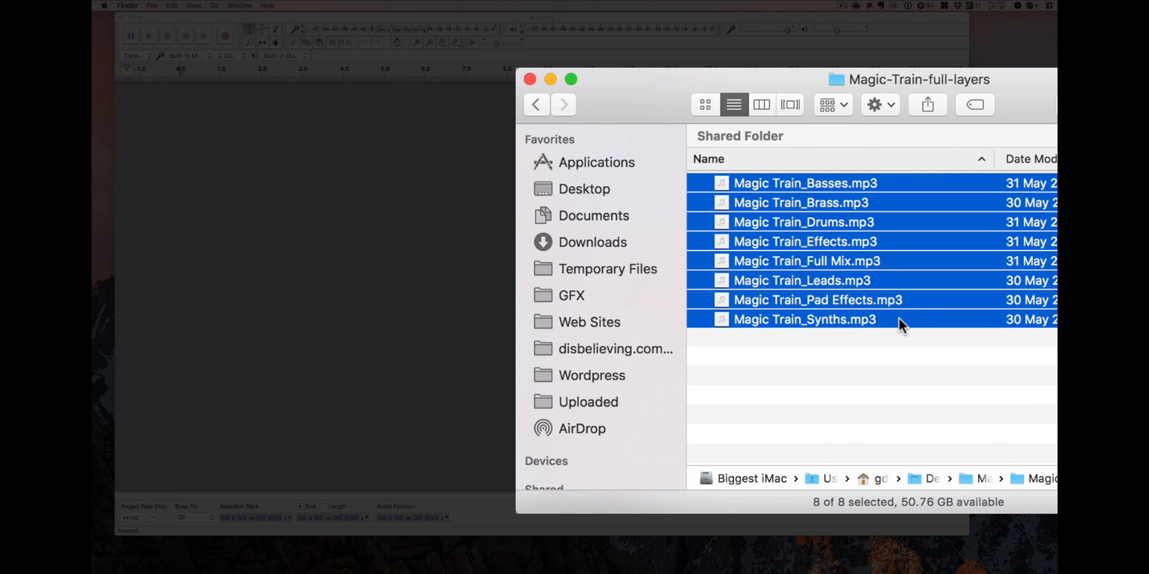
super+click(809, 262)
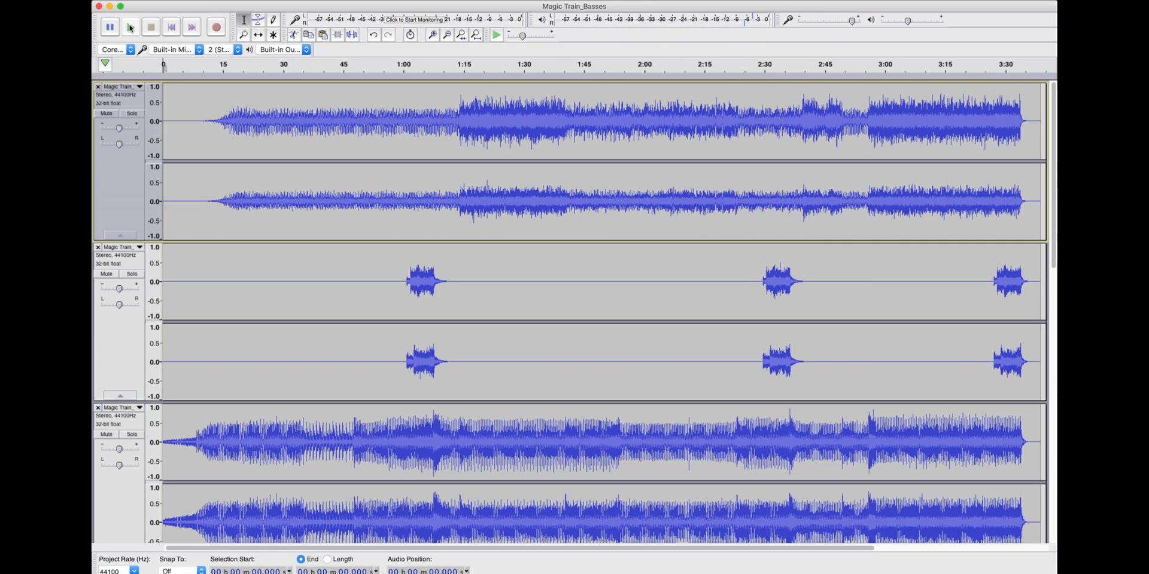
Preview the imported layers from the start, and solo the Brass track to hear its first passage from about 0:59.7
click(149, 36)
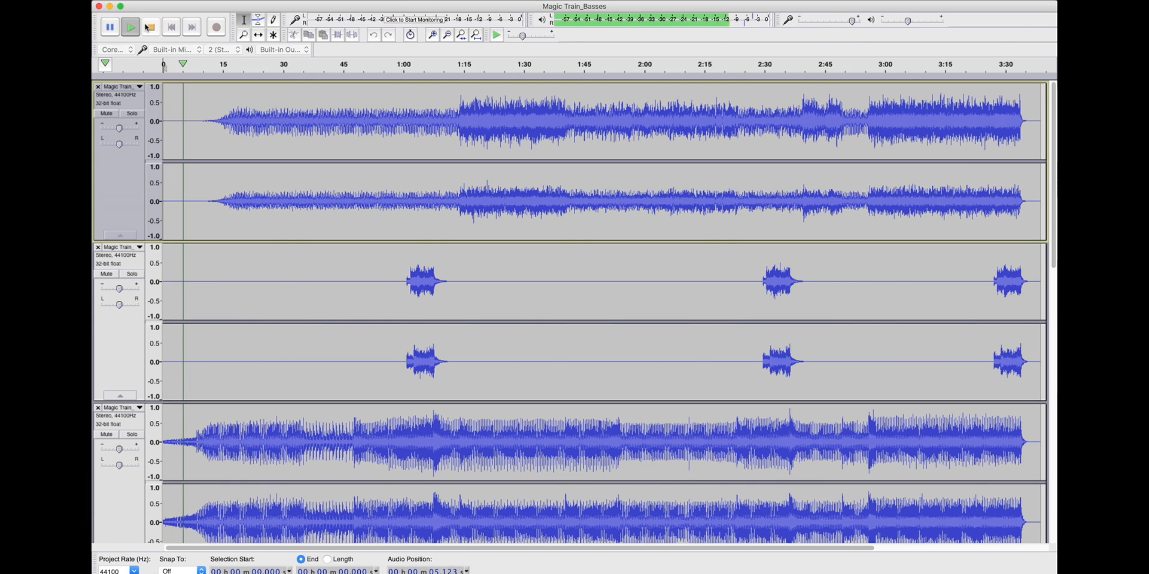
click(147, 27)
click(132, 273)
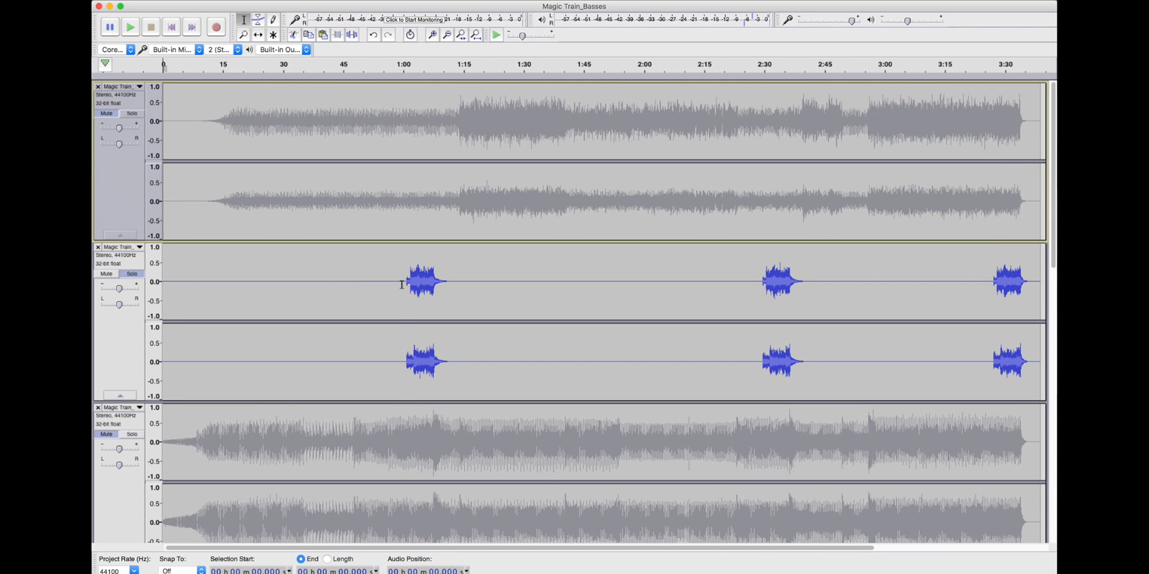
click(401, 285)
key(space)
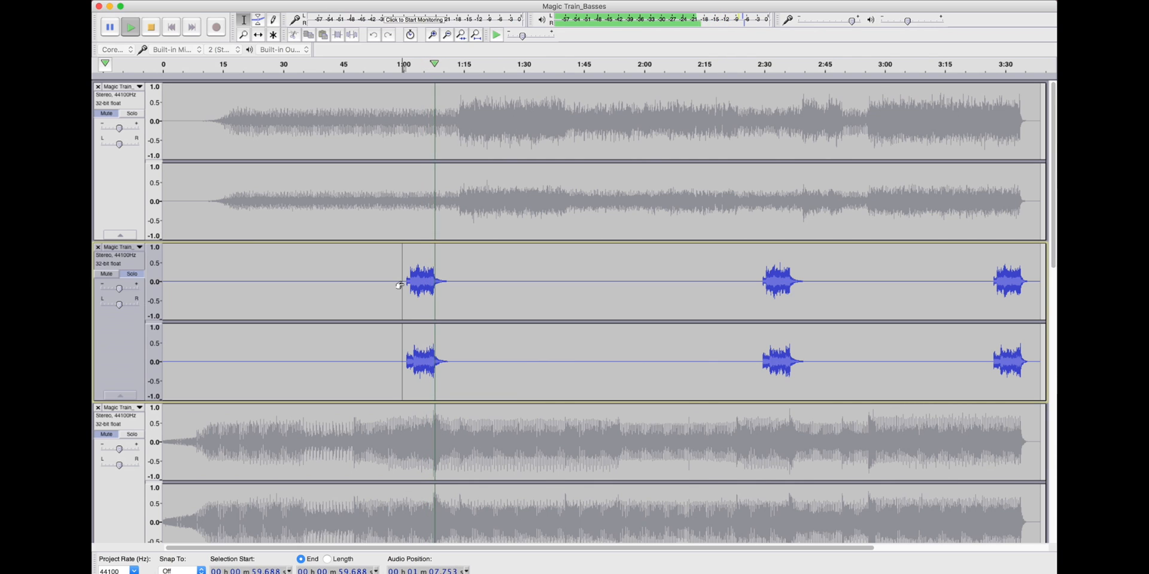
key(space)
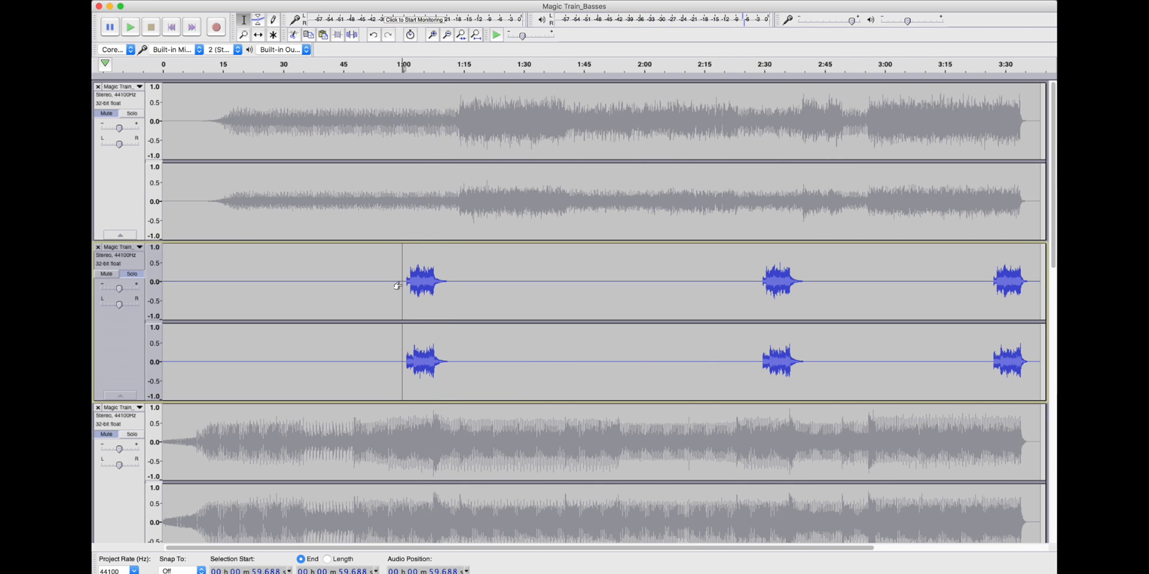
Turn off solo on the Brass track and play all layers together from the same point
click(128, 276)
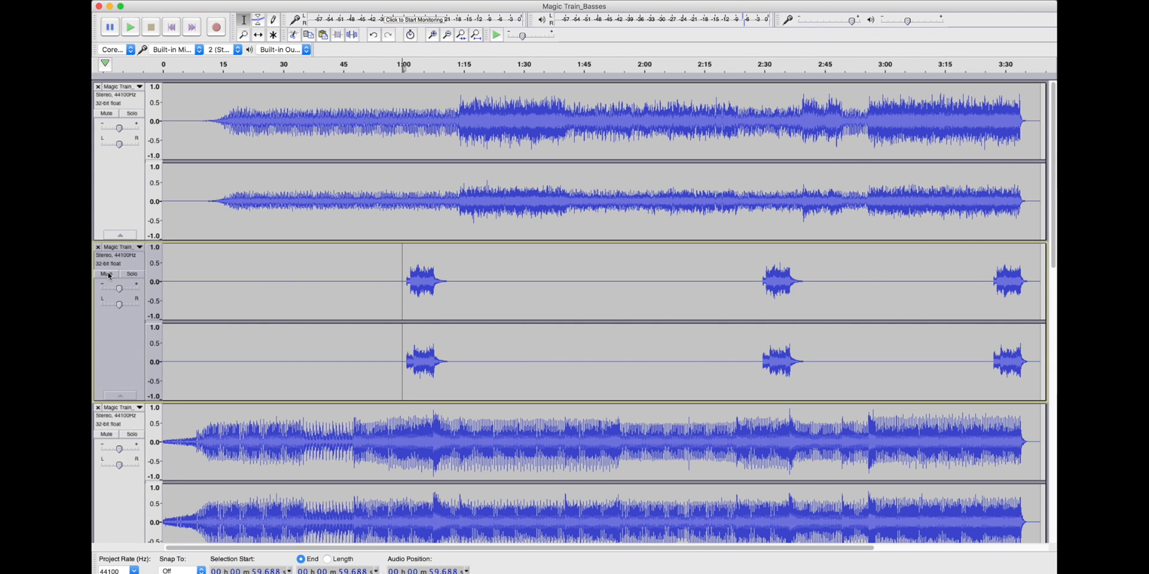
key(space)
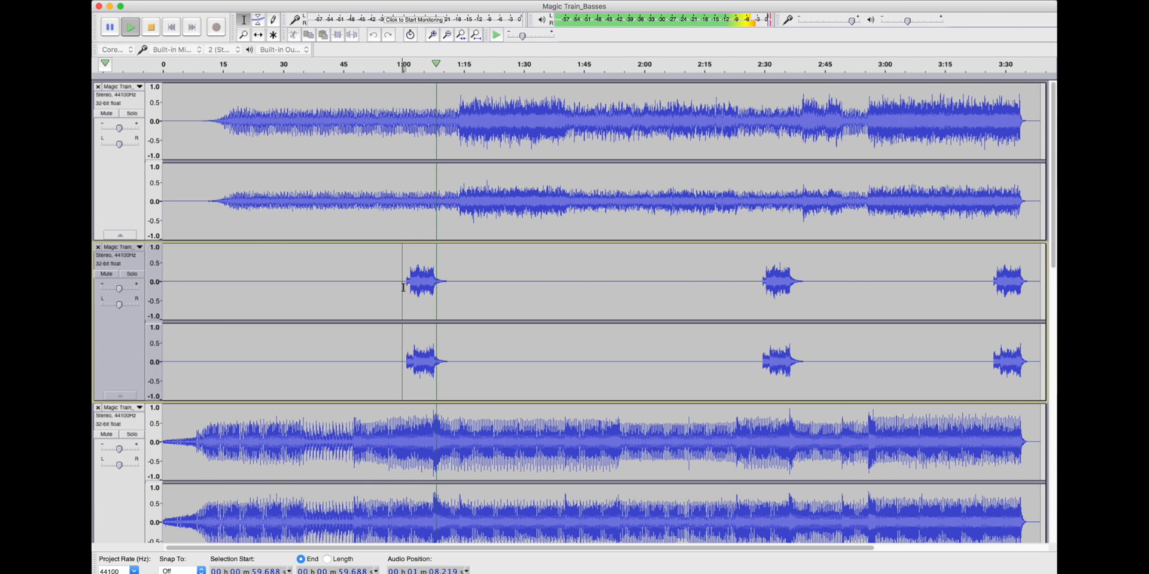
key(space)
Mute the Brass track to hear the mix without it, and remove the Brass track from the project
click(106, 273)
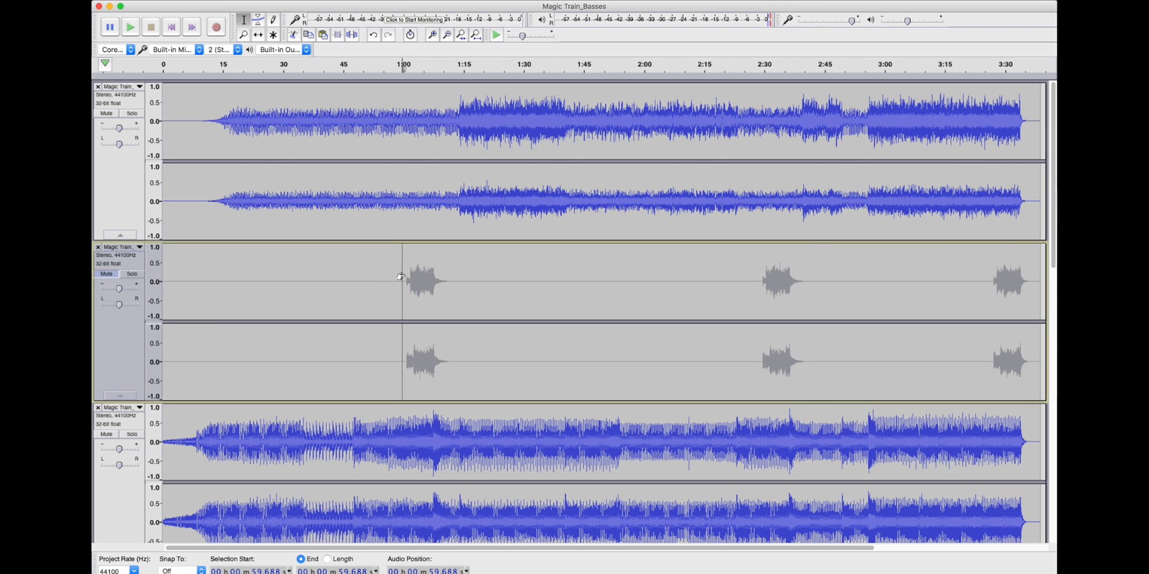
key(space)
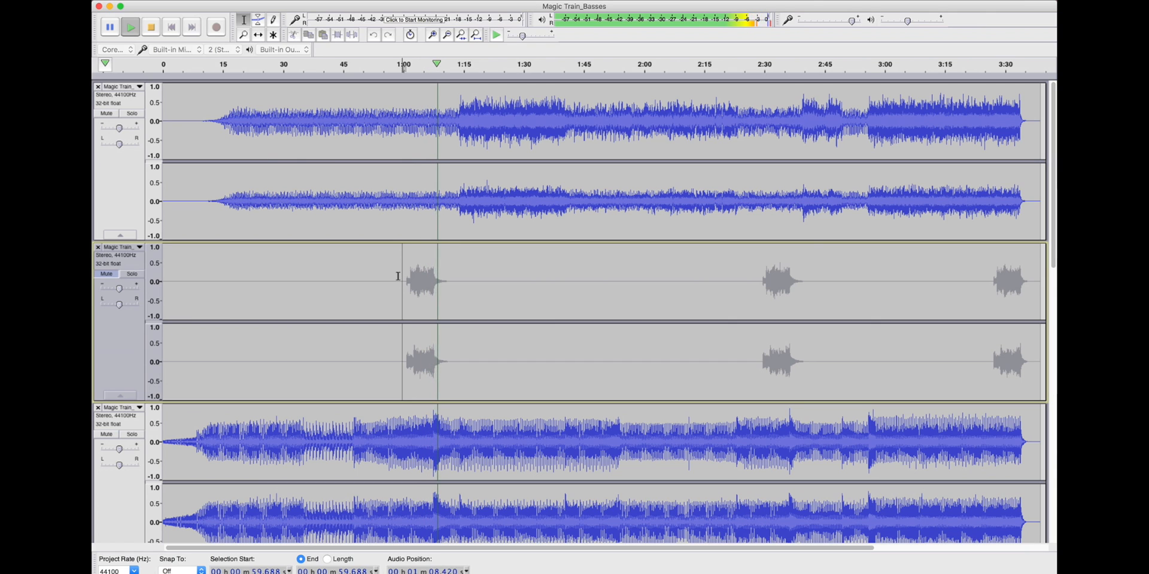
key(space)
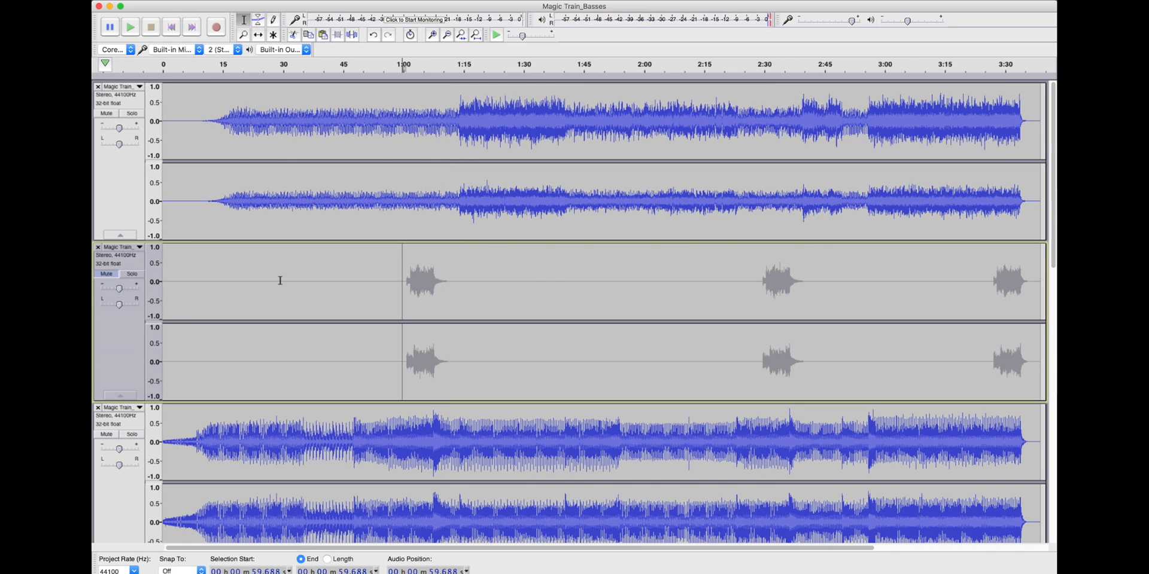
click(97, 247)
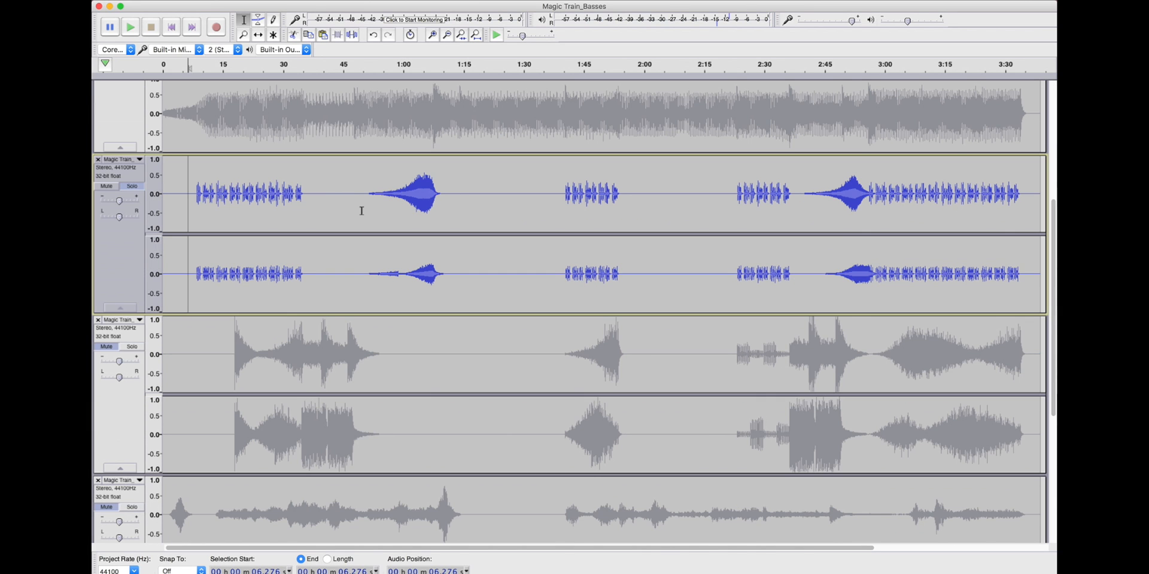
Select the swell in the soloed Effects track from about 0:49.5 to 1:15.2 and replace it with generated silence
drag(362, 211, 465, 190)
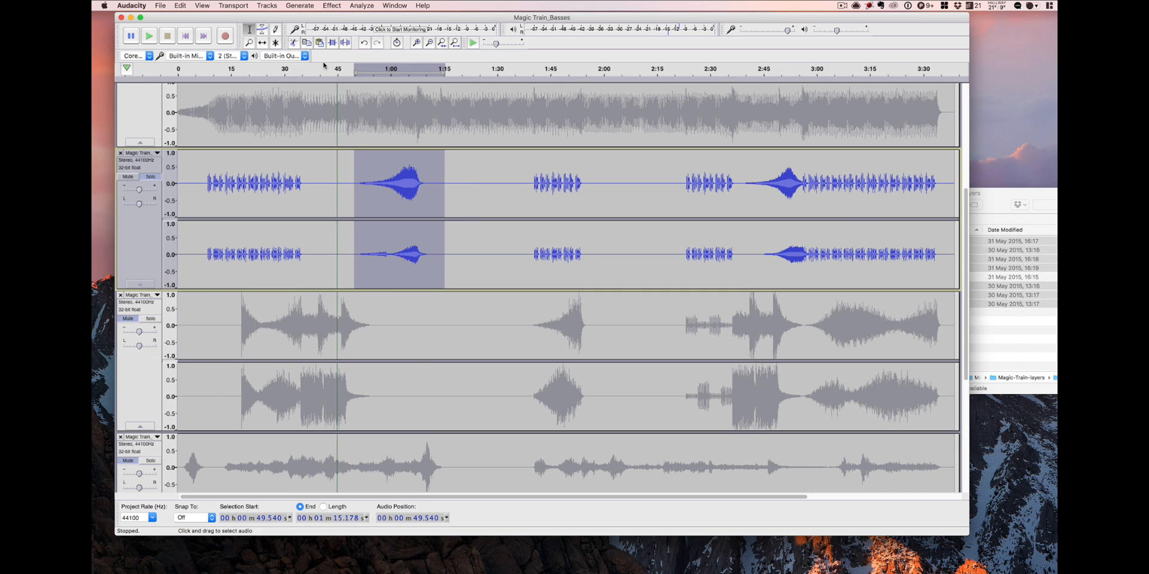
click(267, 5)
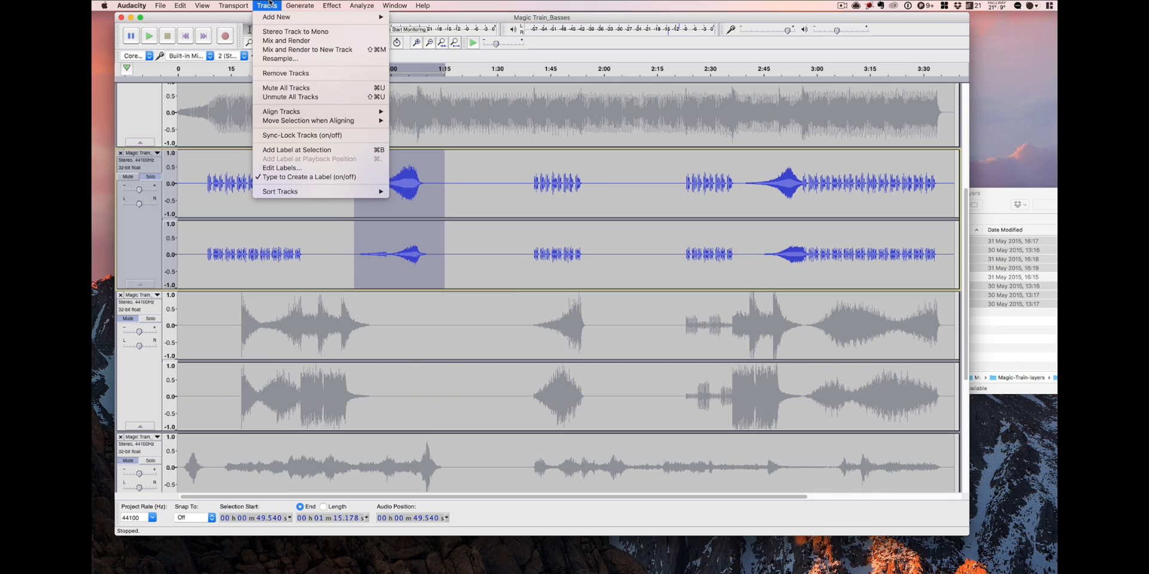
mouse_move(293, 4)
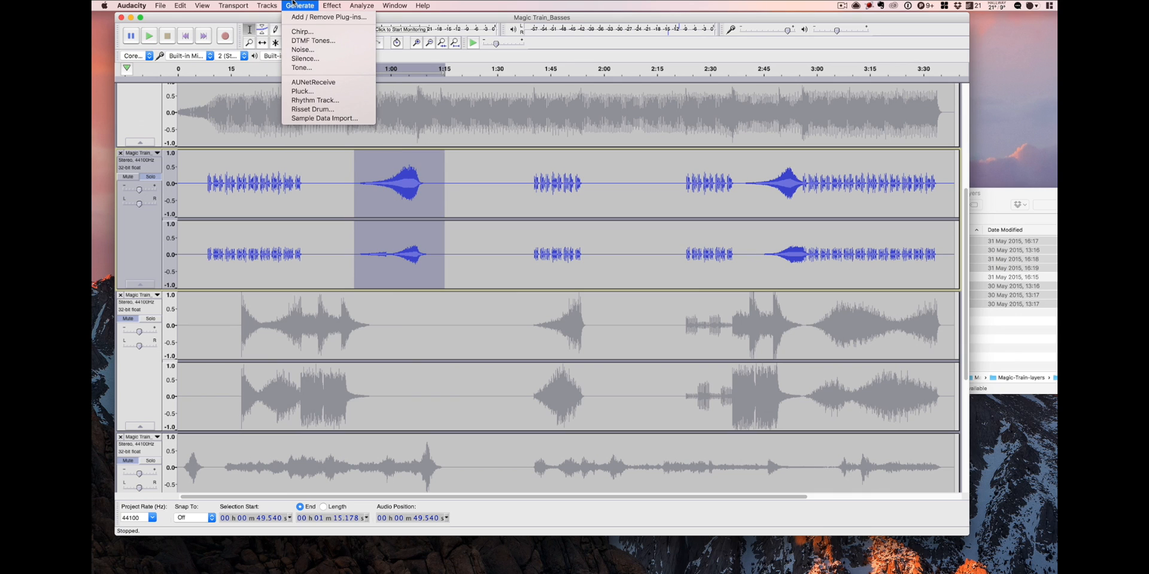
click(305, 58)
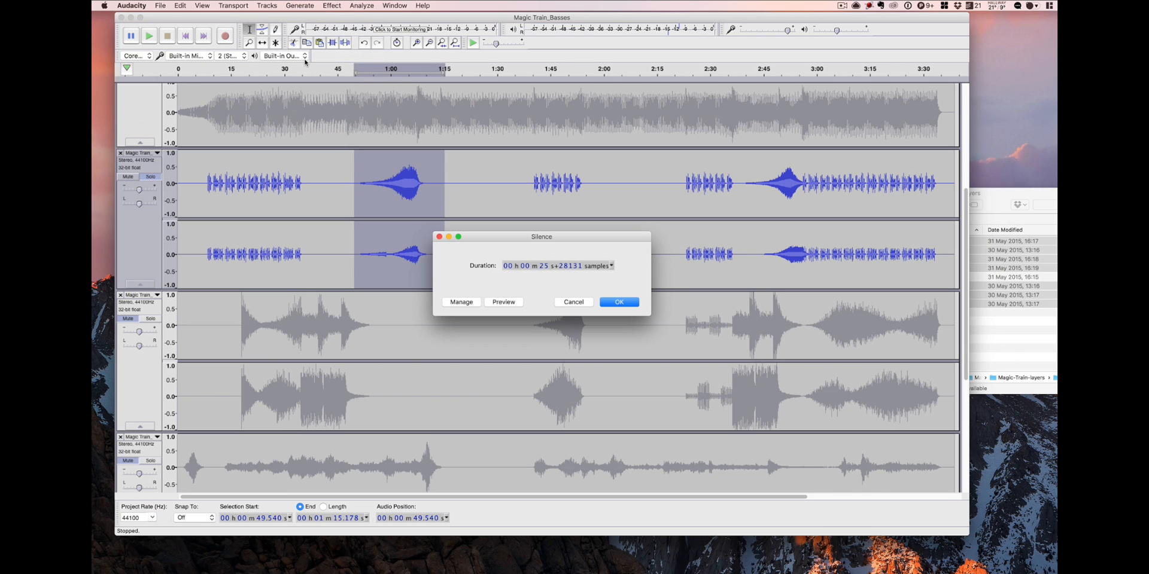
click(610, 302)
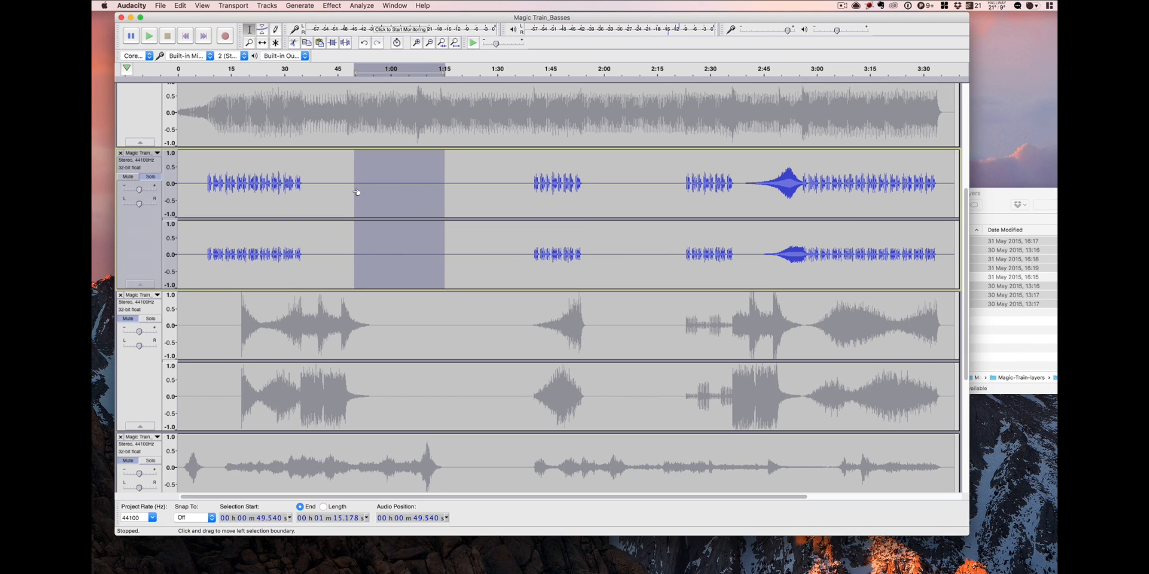
click(445, 197)
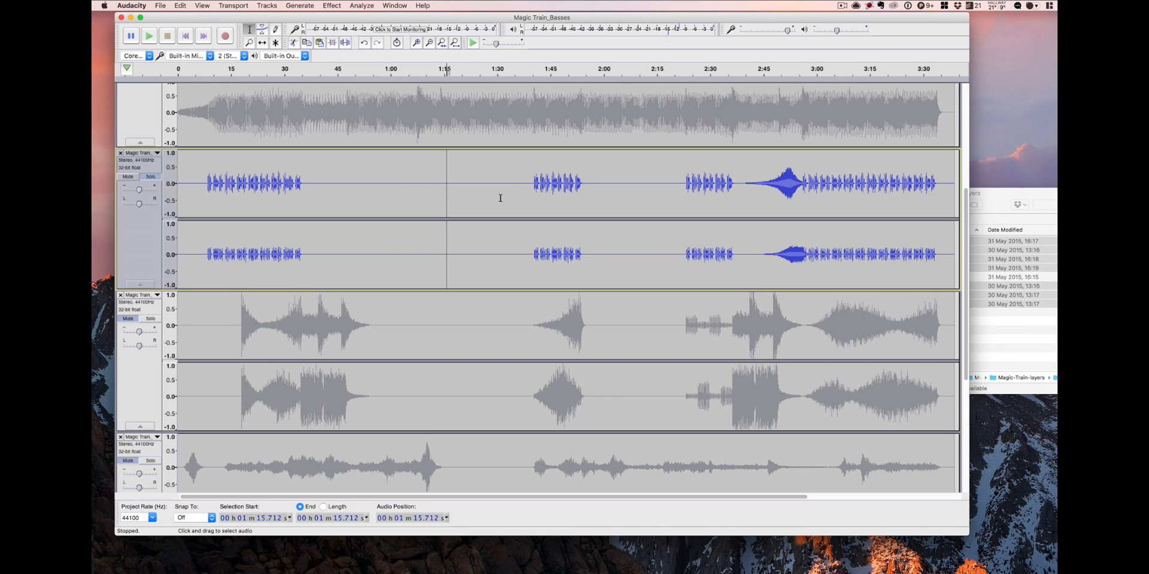
key(super+z)
Open the audio export for the edited mix and choose MP3 Files as the file type
click(158, 5)
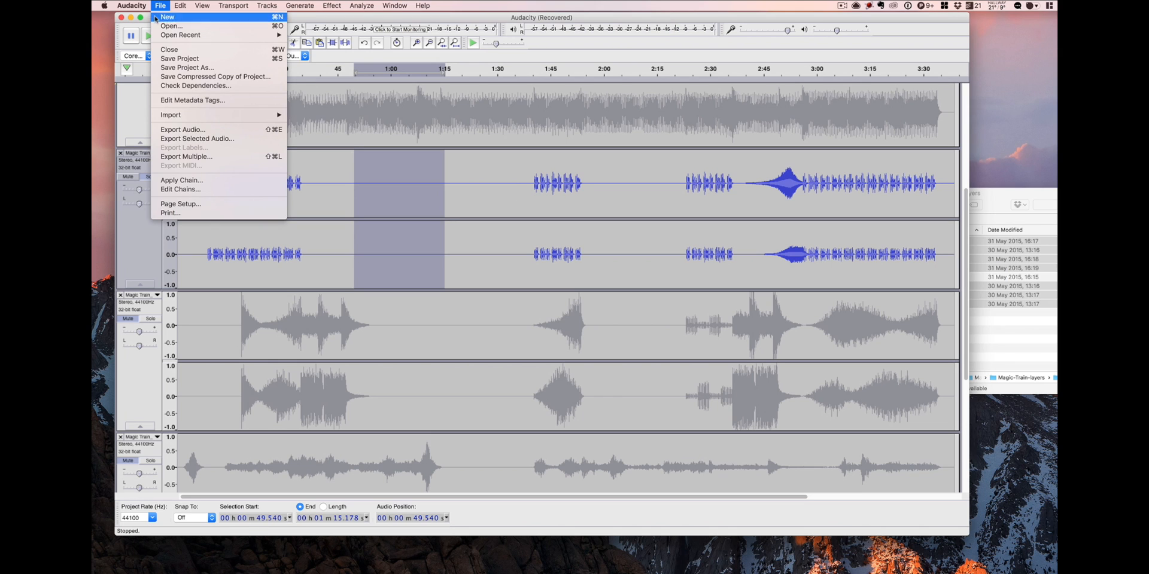
click(172, 128)
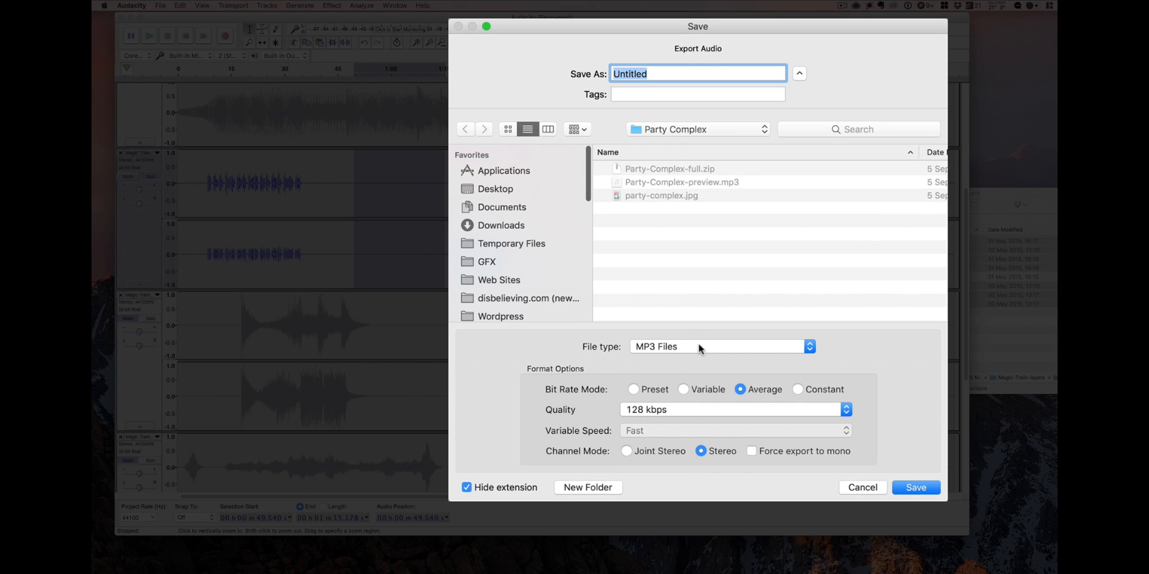
click(697, 323)
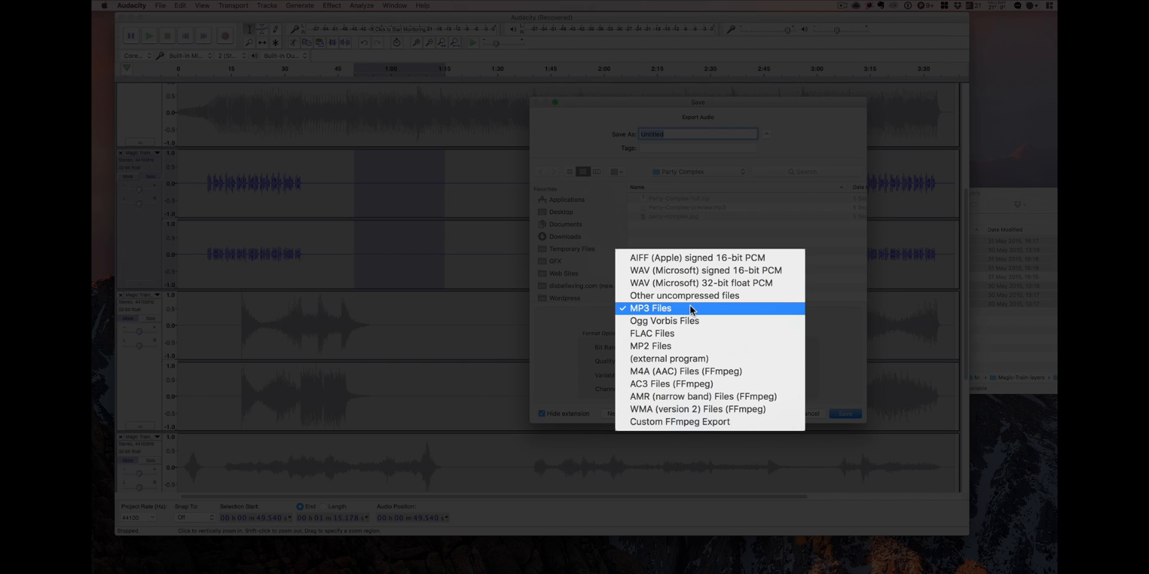
click(691, 308)
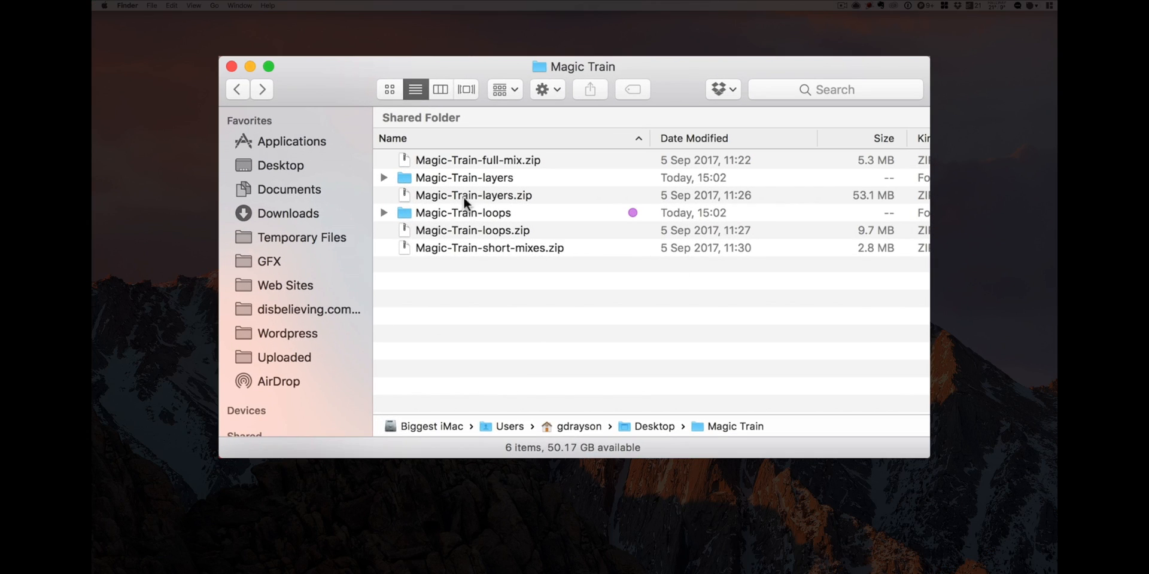
Import Magic Train_6(4 Bars).wav from the Magic-Train-loops folder into Audacity and play the loop
double_click(445, 211)
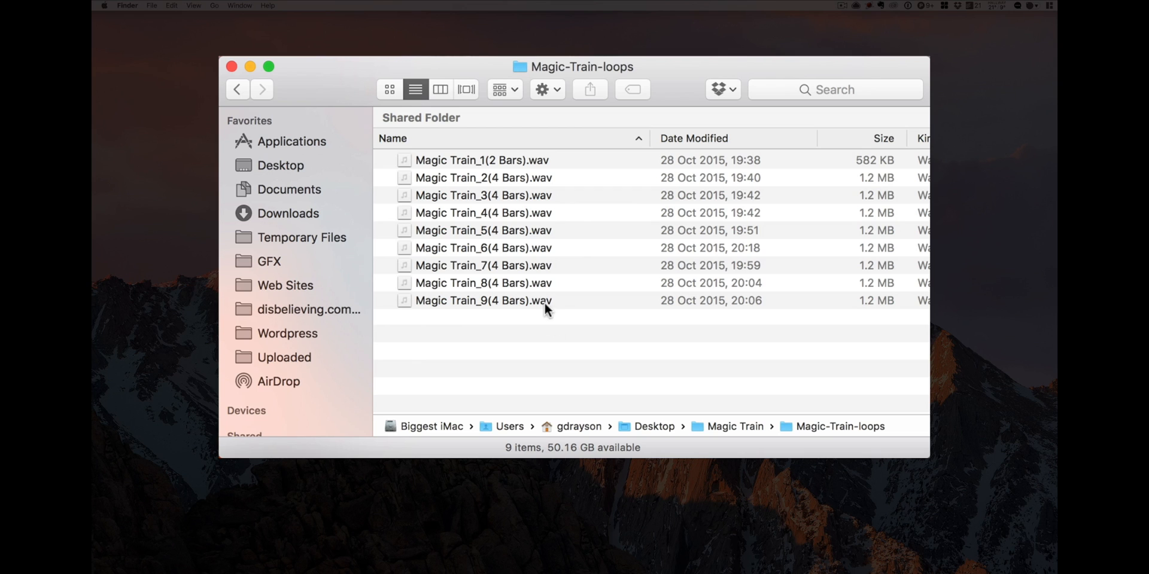
click(513, 248)
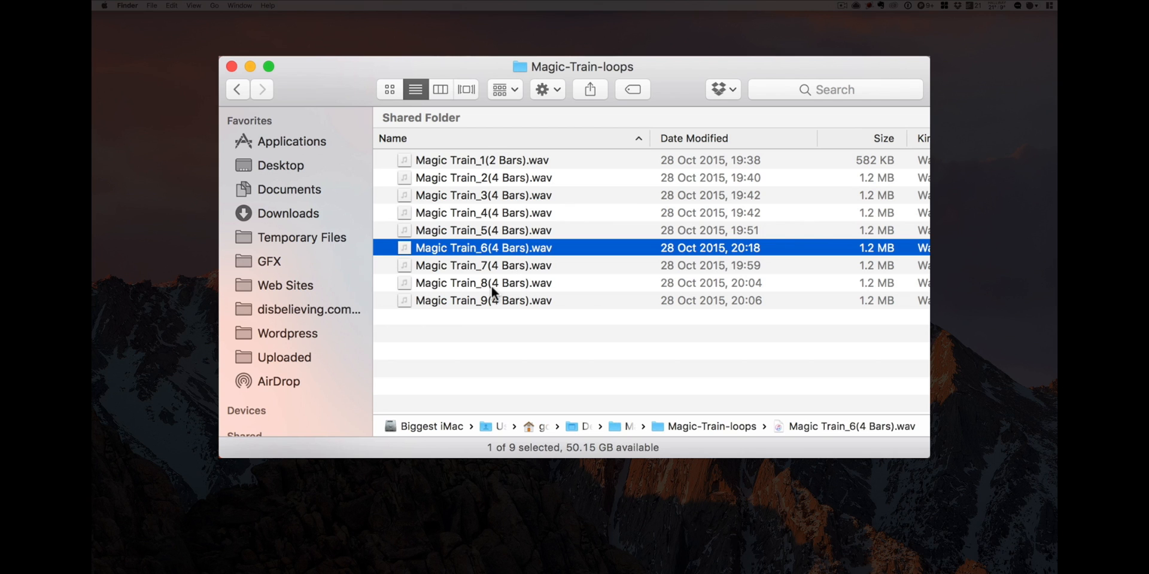
drag(480, 245, 407, 571)
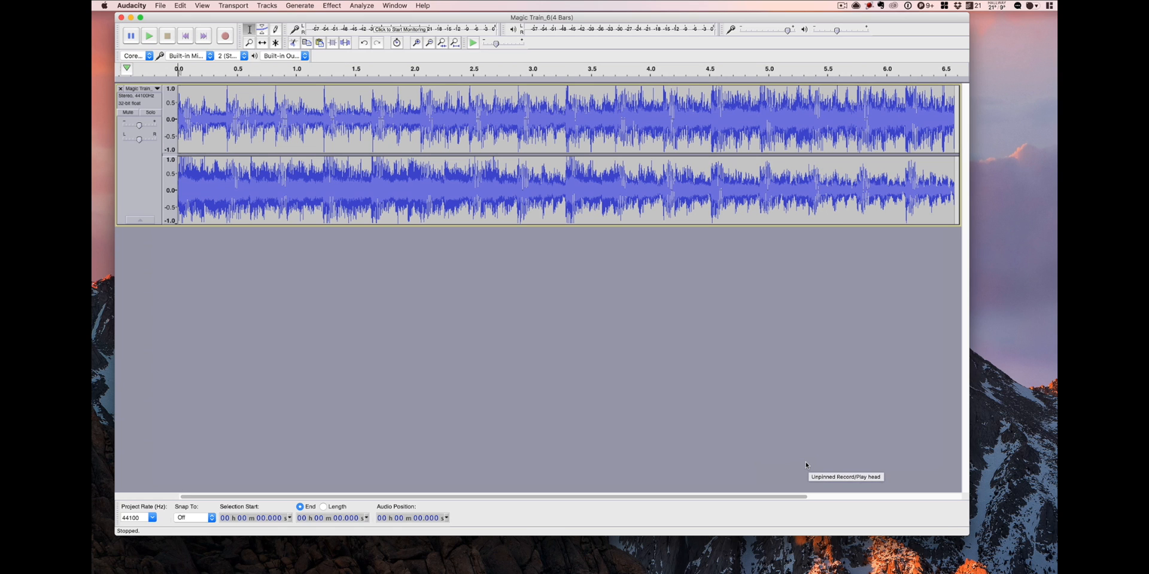
key(space)
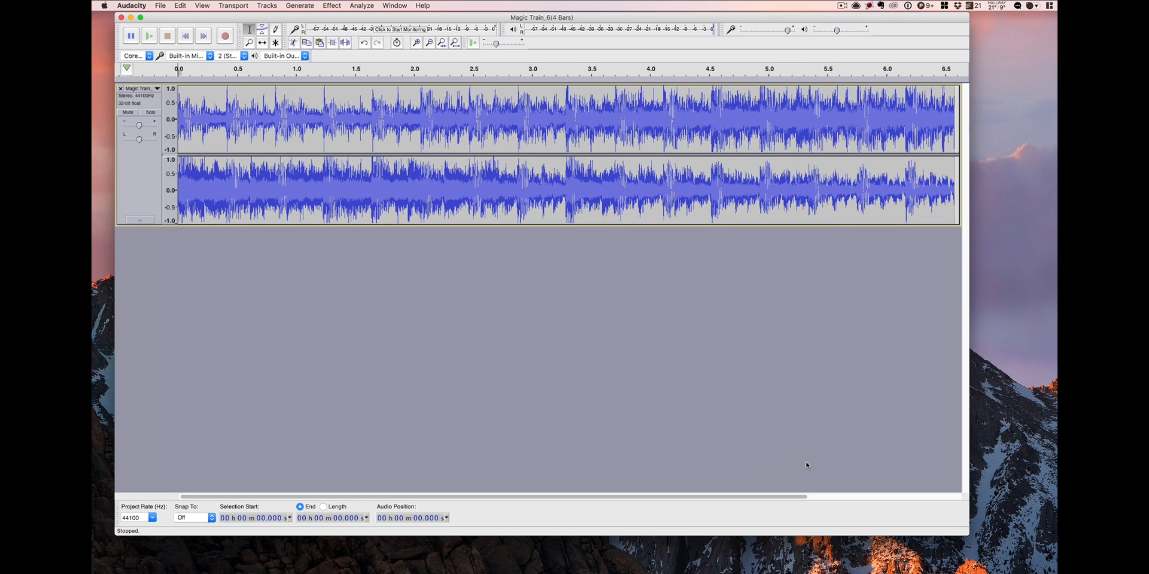
Select all of the audio in the imported four-bar loop and copy it
click(160, 6)
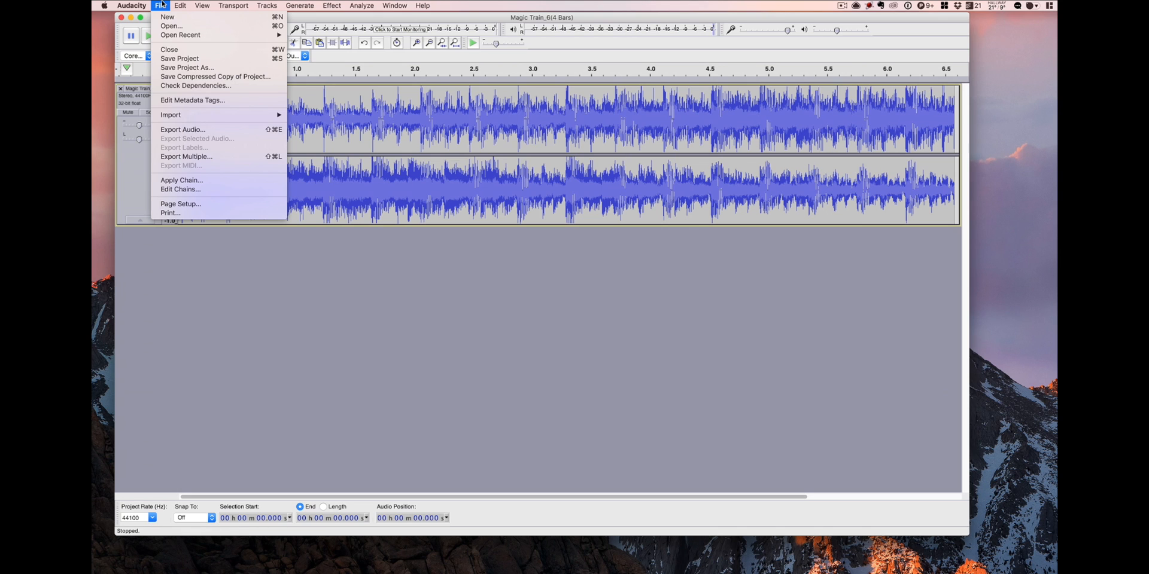
mouse_move(172, 1)
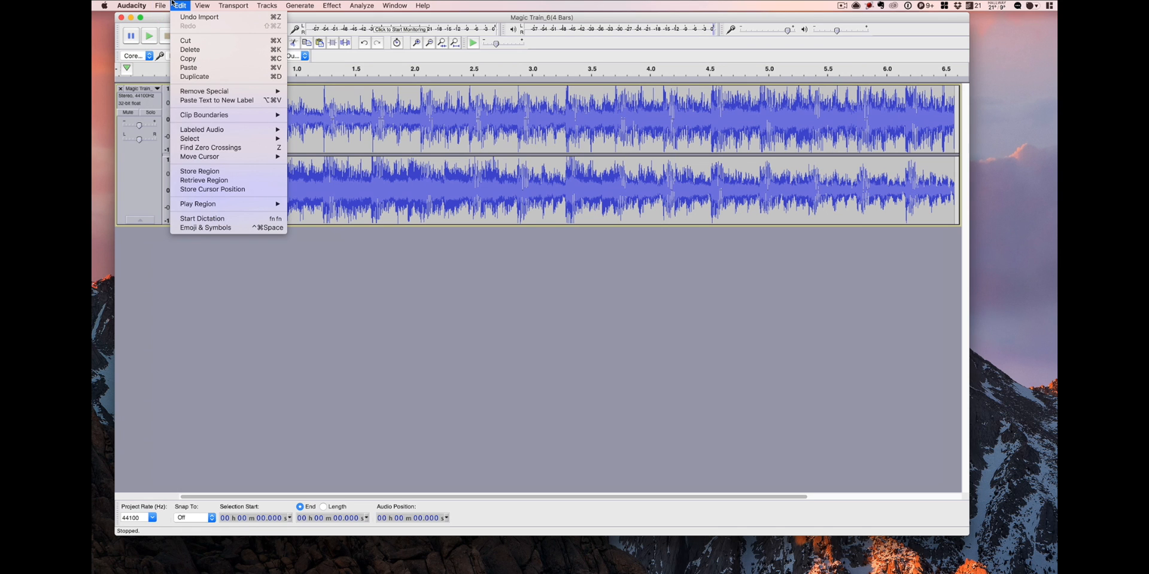
mouse_move(257, 140)
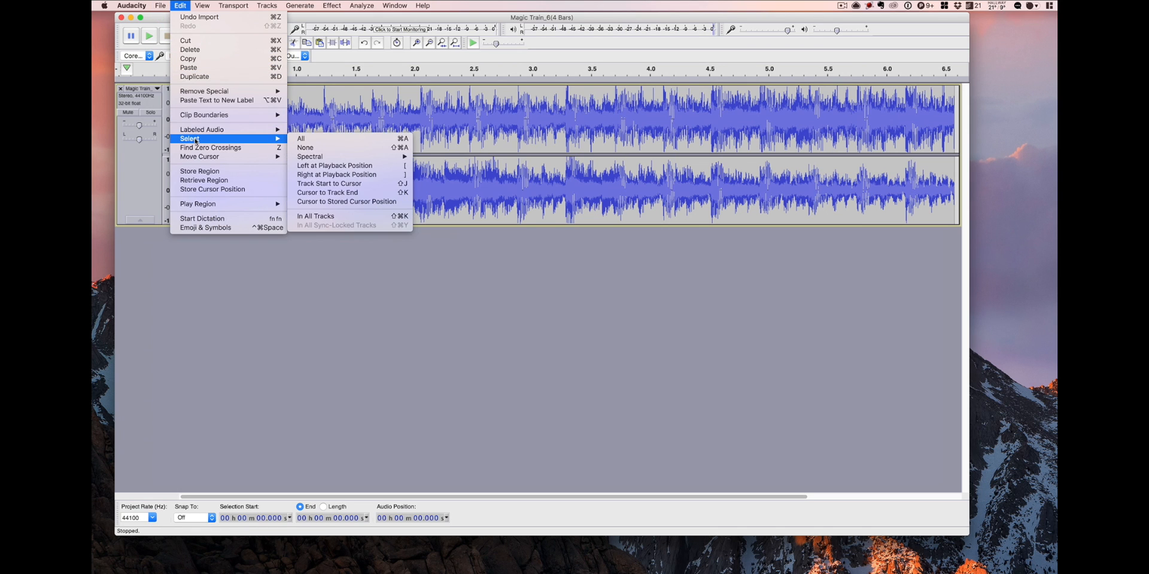
click(308, 141)
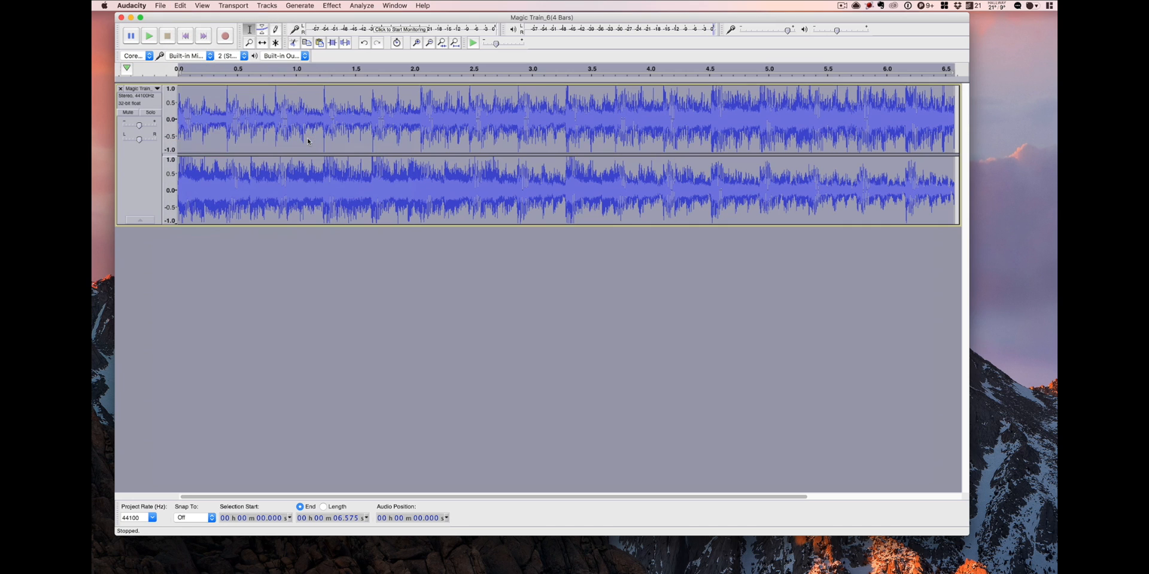
click(172, 3)
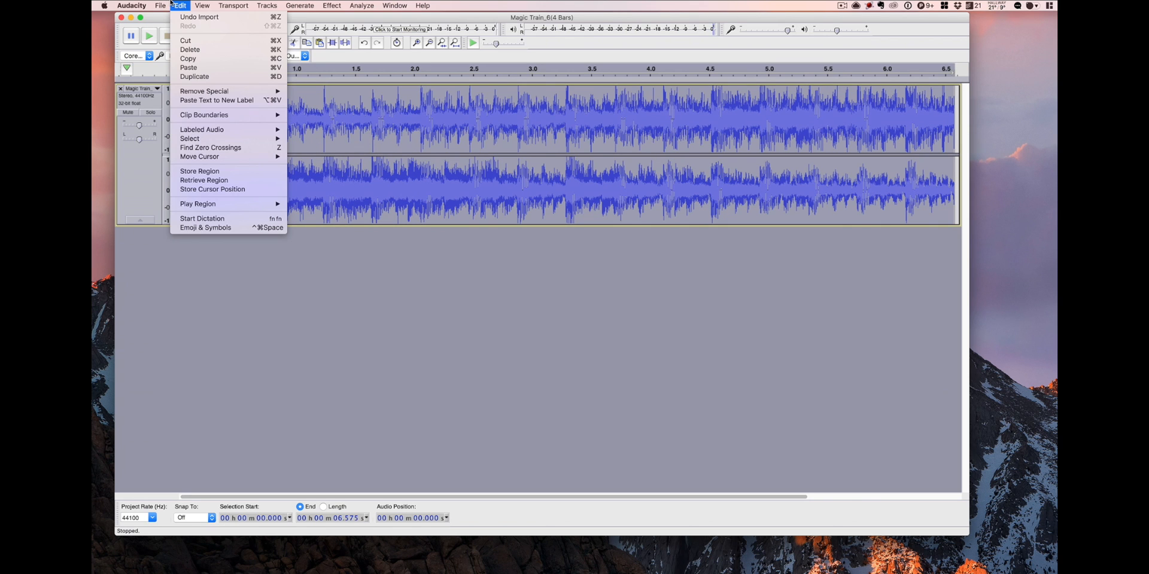
click(189, 59)
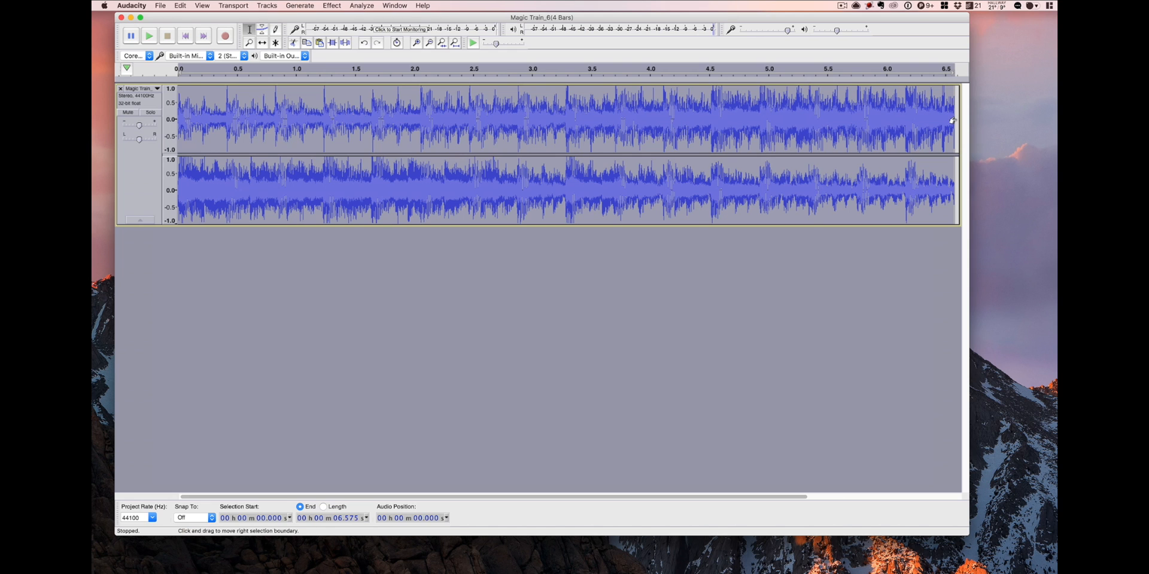
Place the cursor exactly at the end of the loop and paste the copied audio there as a second repetition
key(Right)
click(414, 45)
click(414, 43)
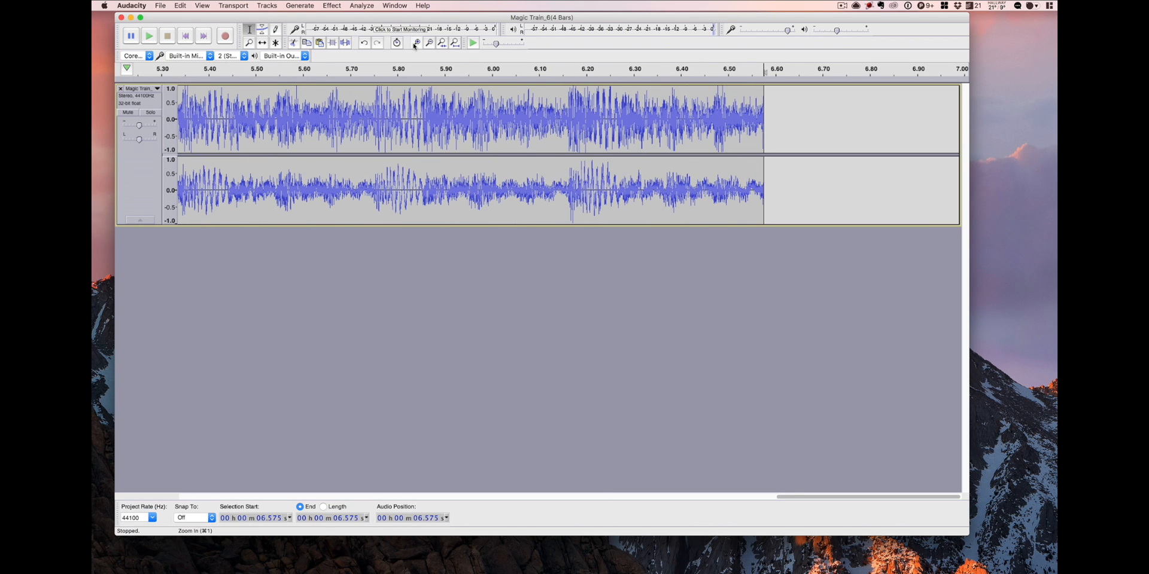
click(414, 43)
click(414, 43)
click(414, 43)
click(415, 44)
click(415, 43)
click(414, 43)
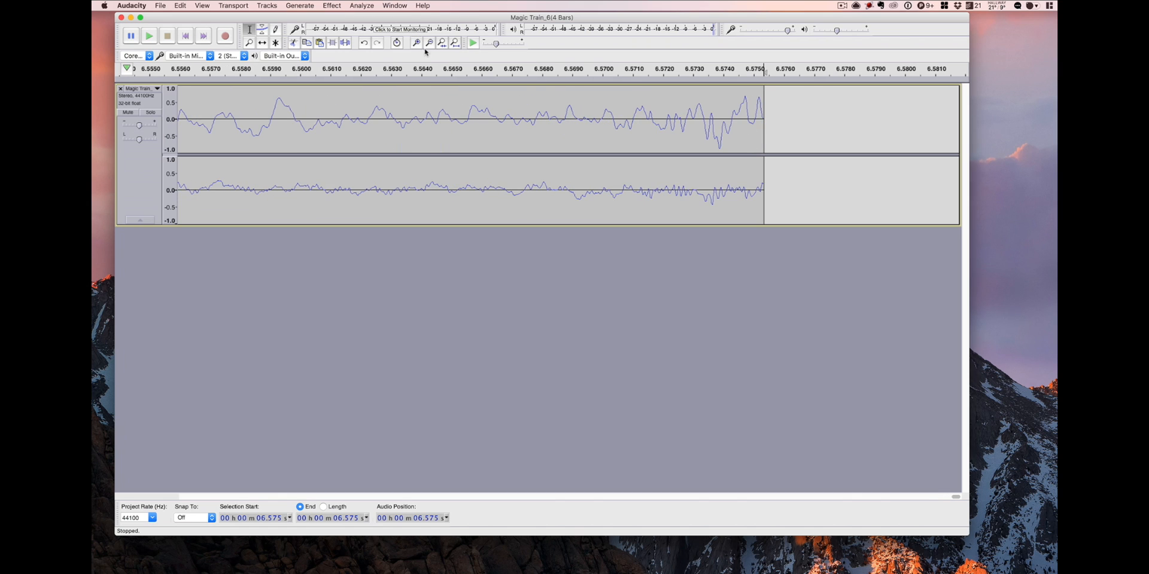
click(765, 146)
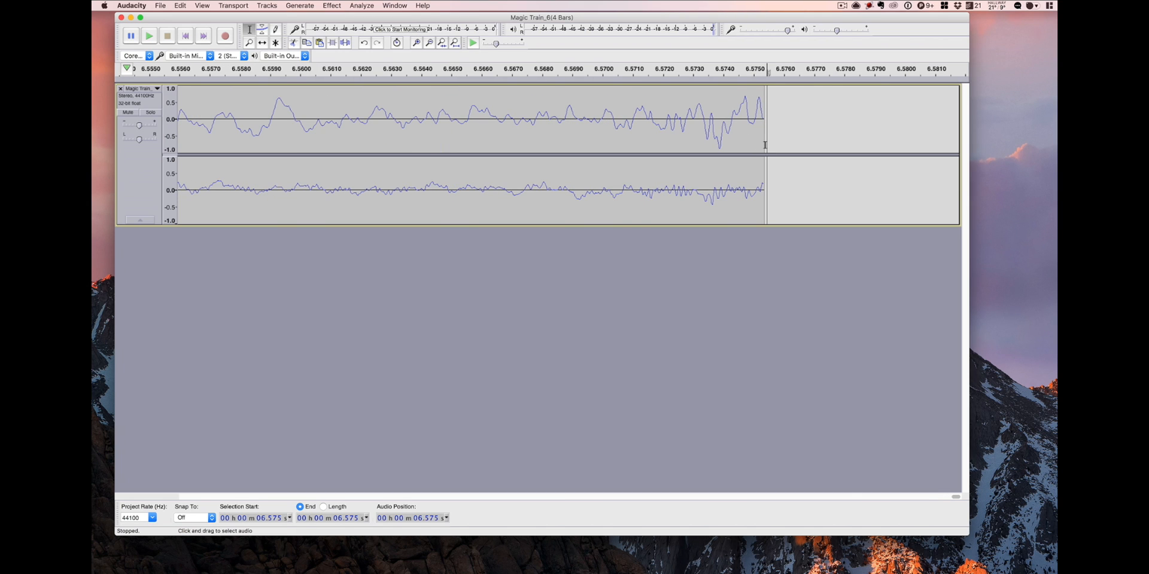
click(764, 145)
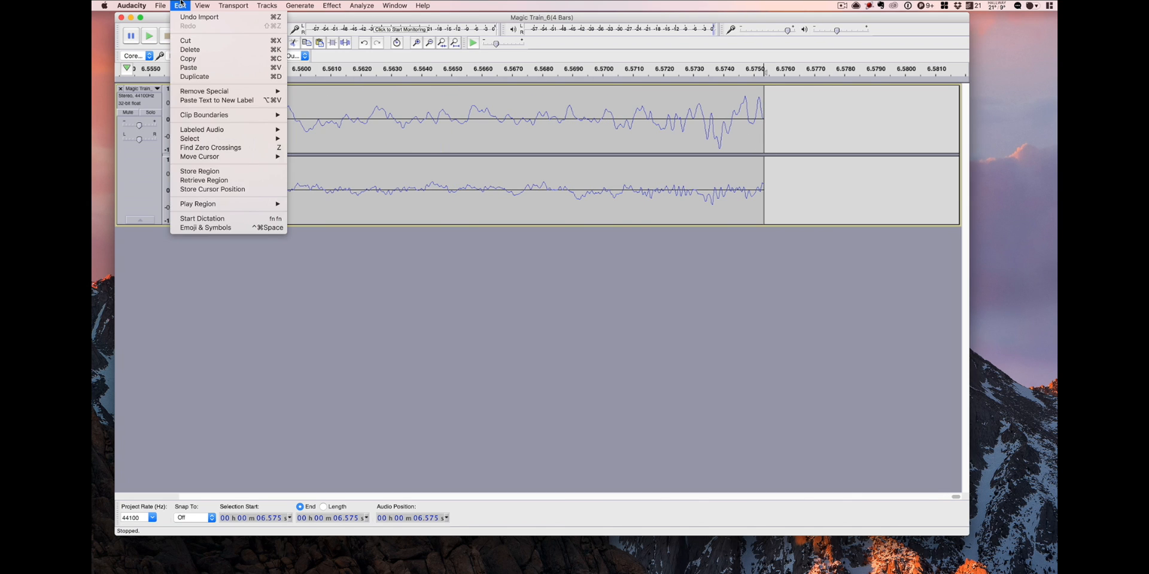
click(190, 67)
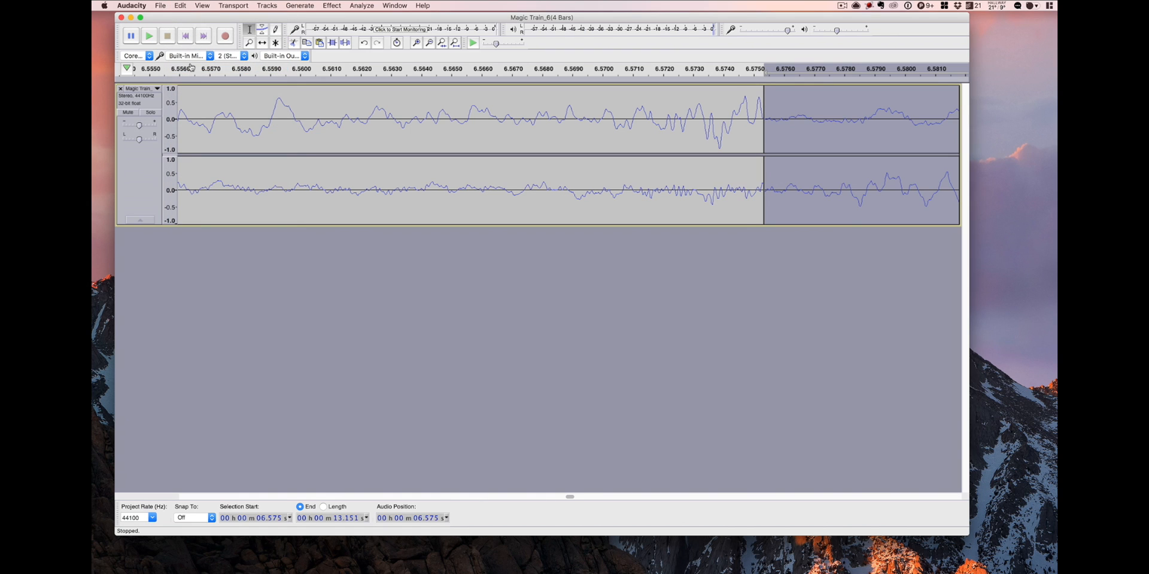
Play the track from about 5.6 s to hear the join between the two loop copies
click(428, 43)
click(428, 43)
click(428, 43)
click(429, 43)
click(429, 43)
click(429, 43)
click(428, 43)
click(428, 43)
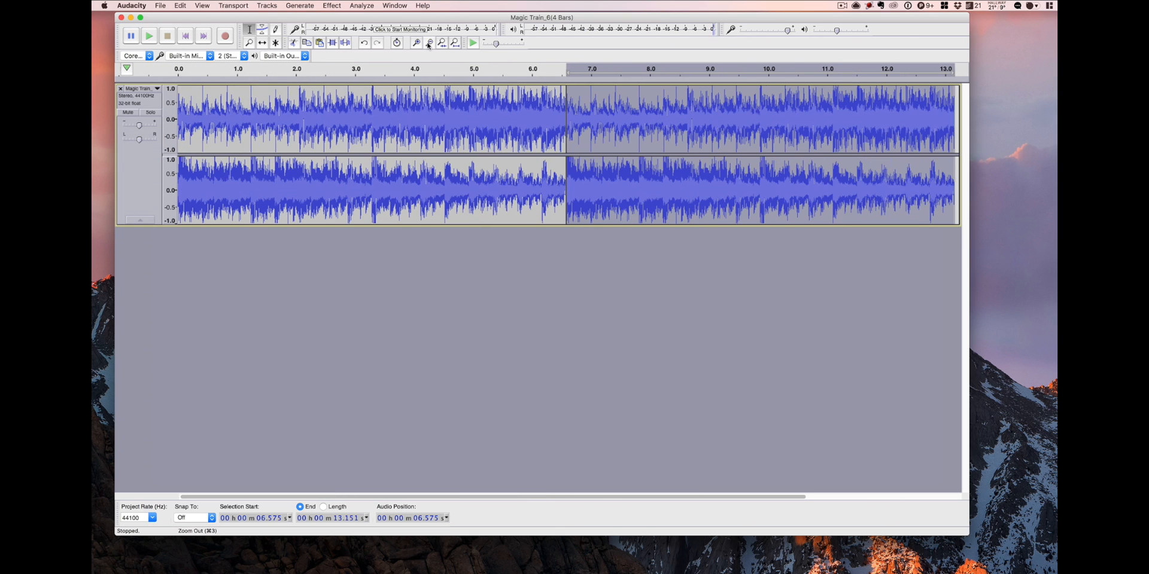
click(429, 43)
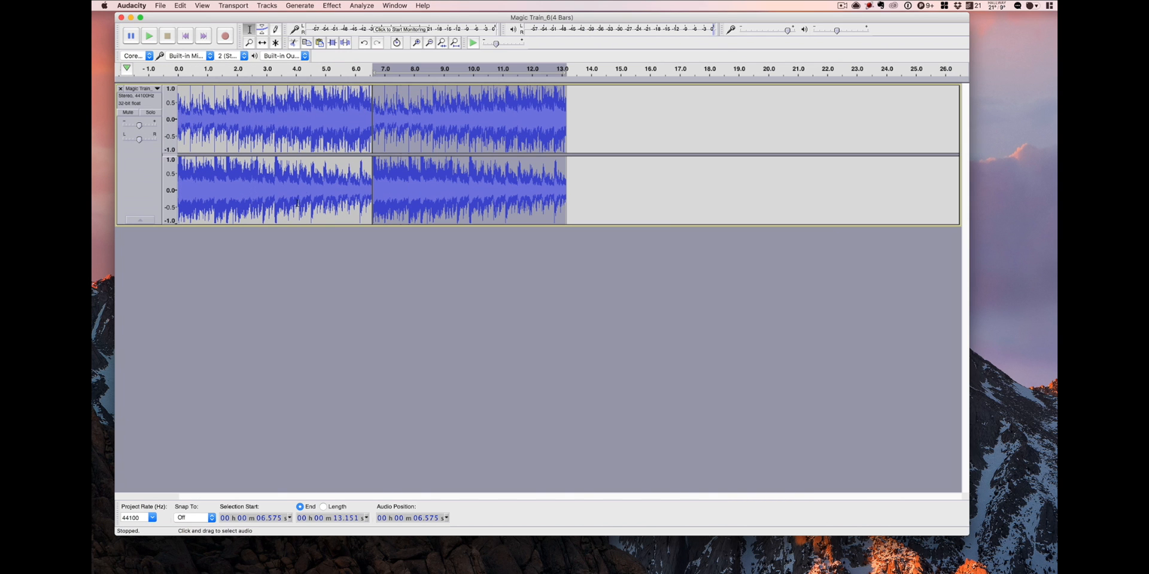
click(342, 176)
key(space)
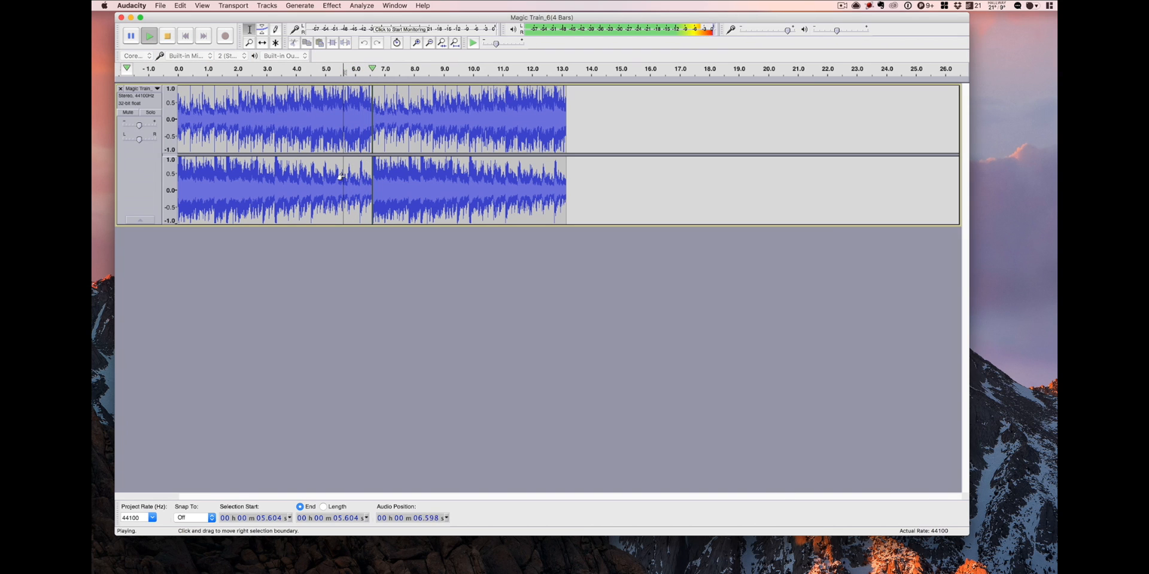